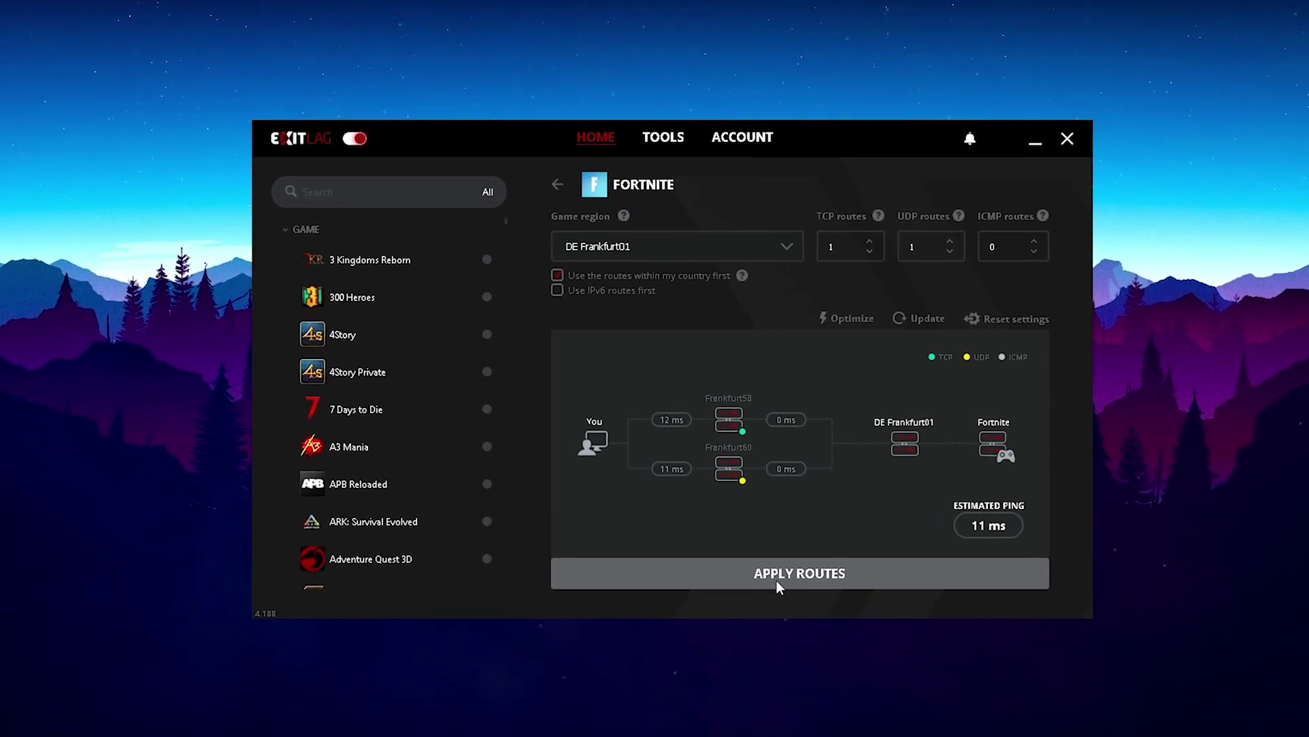
# - Apply the Fortnite routes on region DE Frankfurt01, estimated ping 11 ms
pyautogui.click(793, 604)
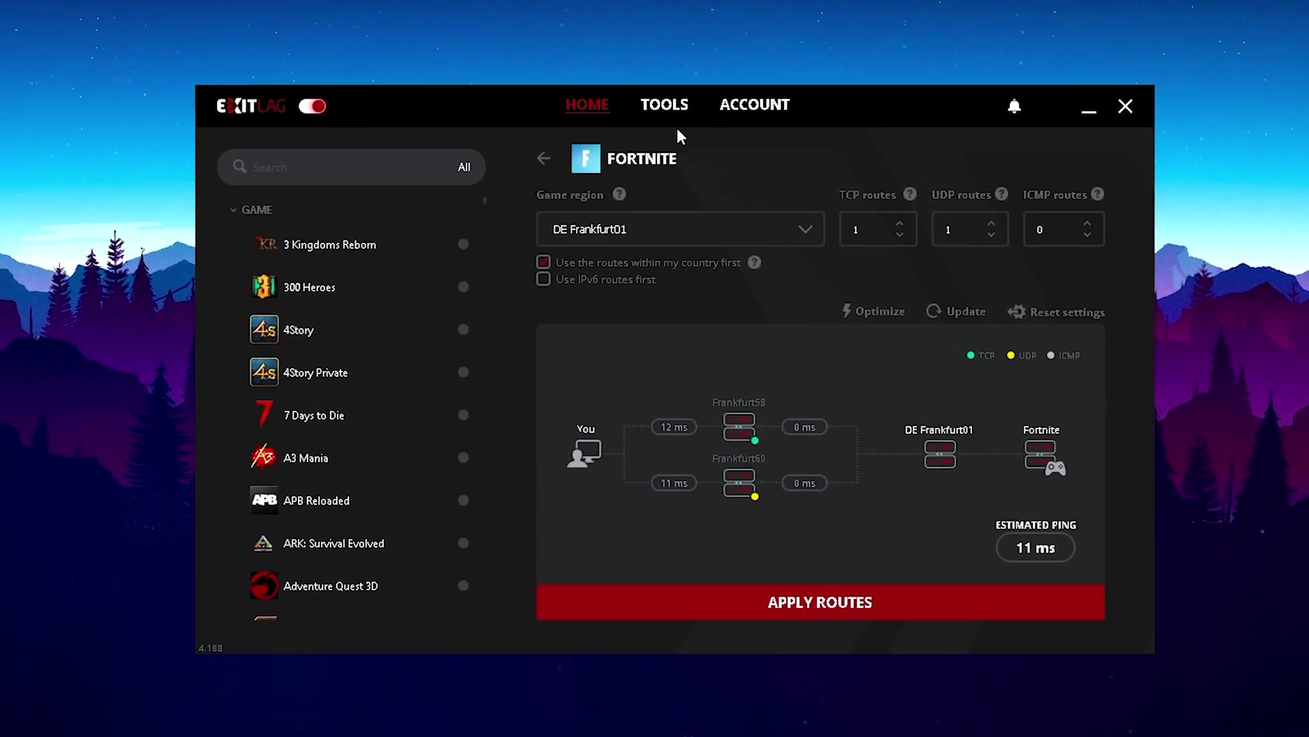
pyautogui.click(664, 112)
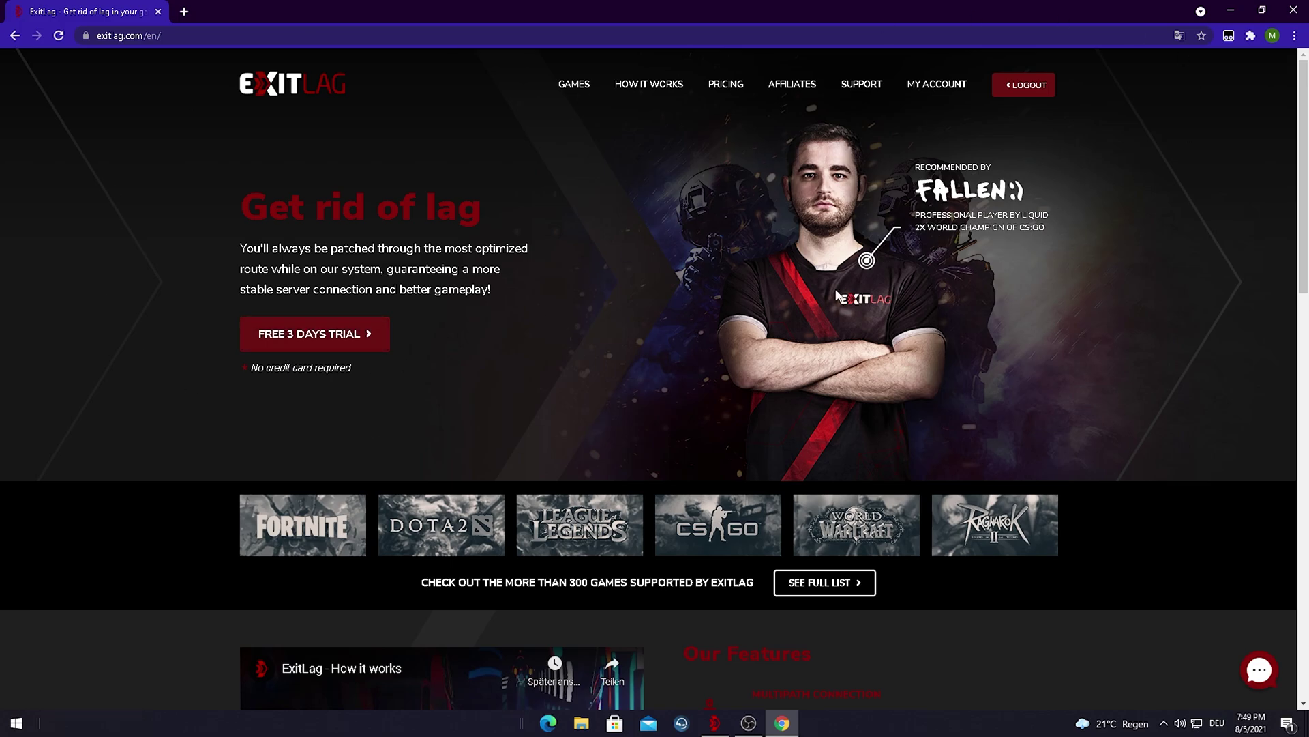
# - Restore the Chrome window and close it
pyautogui.doubleClick(546, 8)
pyautogui.moveTo(565, 79); pyautogui.dragTo(823, 57)
pyautogui.click(714, 59)
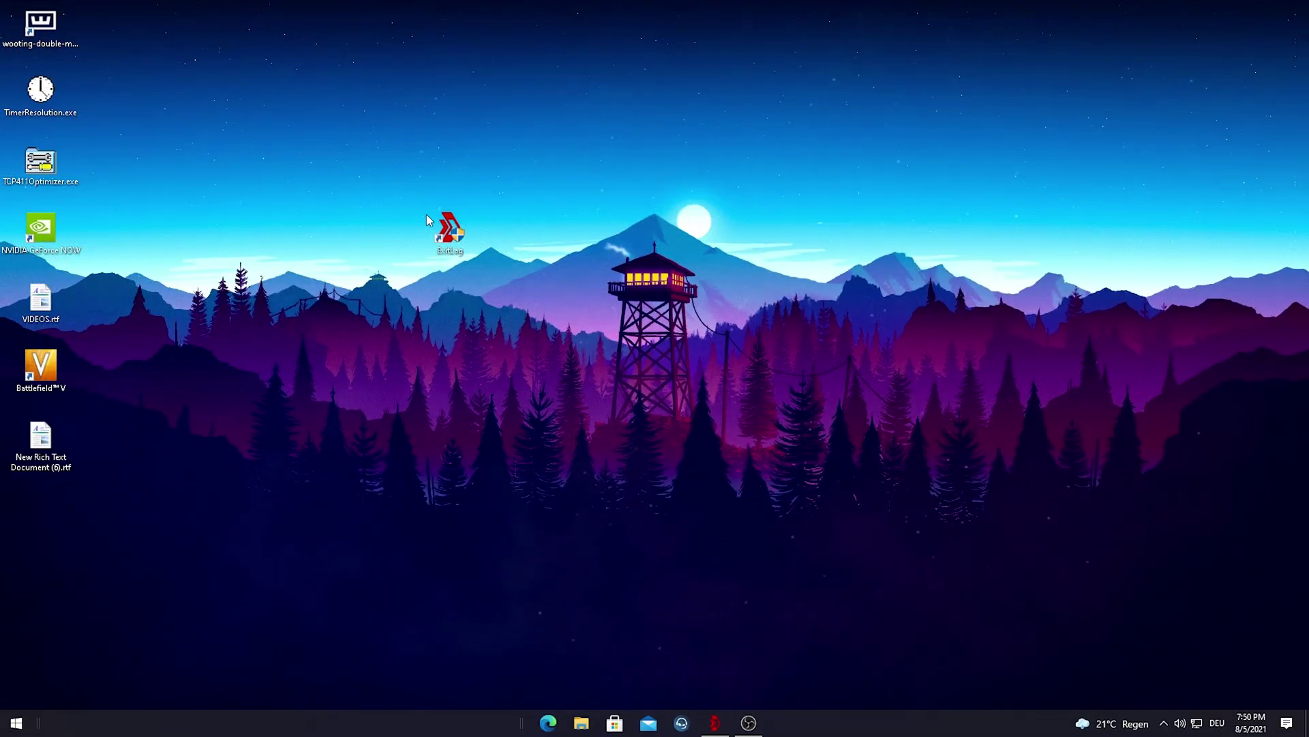
# - Launch ExitLag from the taskbar, search 'Fortni' and open the Fortnite route settings
pyautogui.click(727, 723)
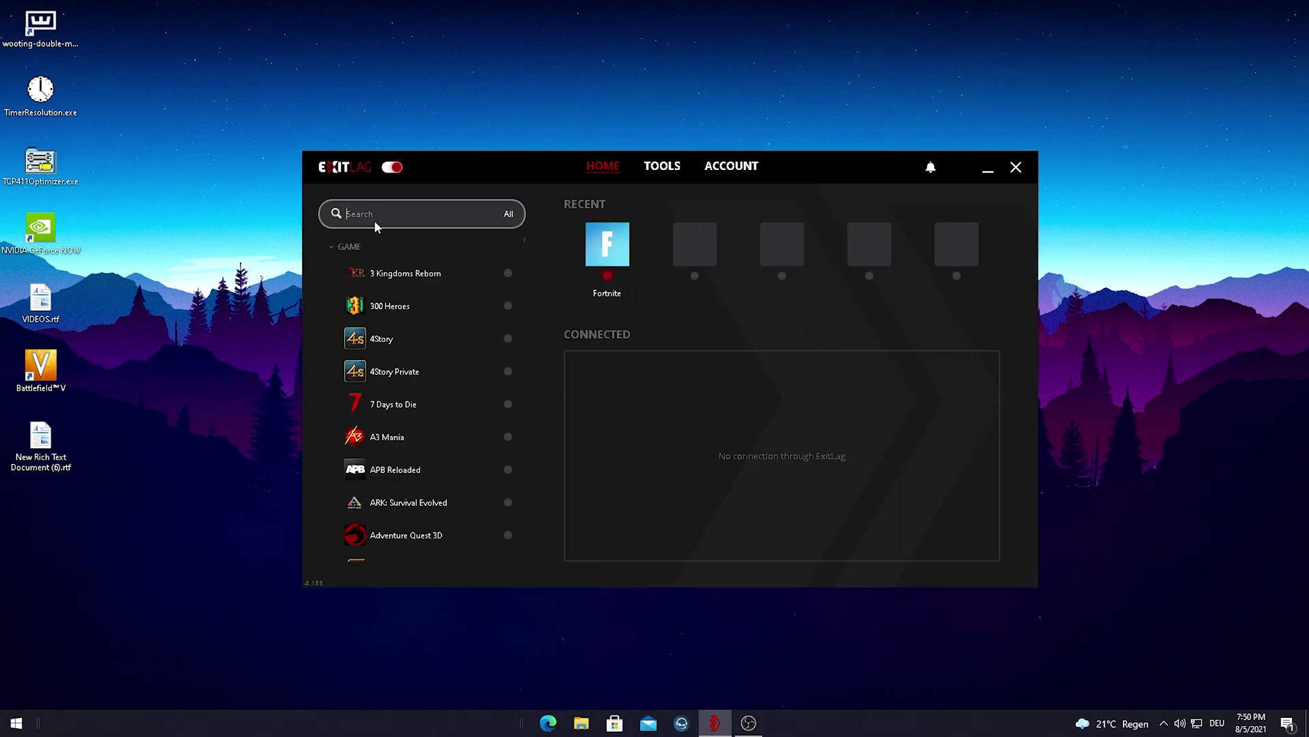
pyautogui.write('Fortnite')
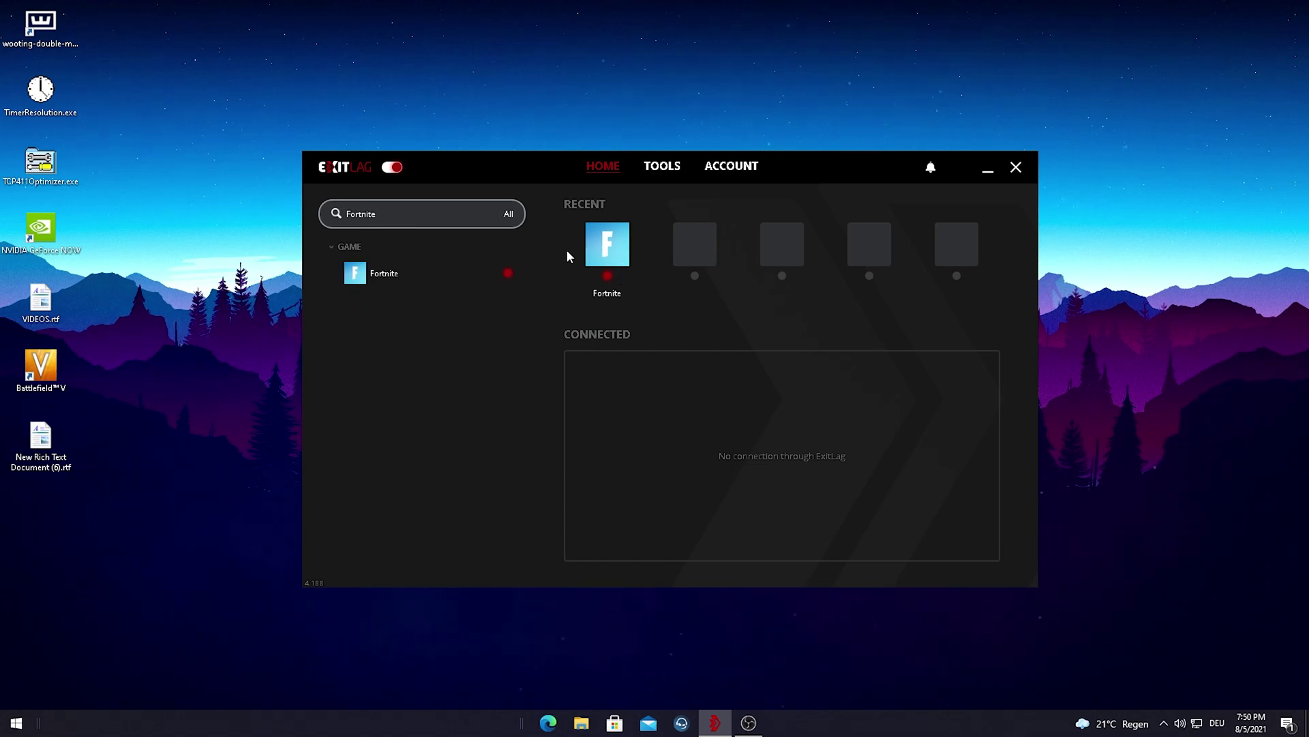
pyautogui.click(601, 240)
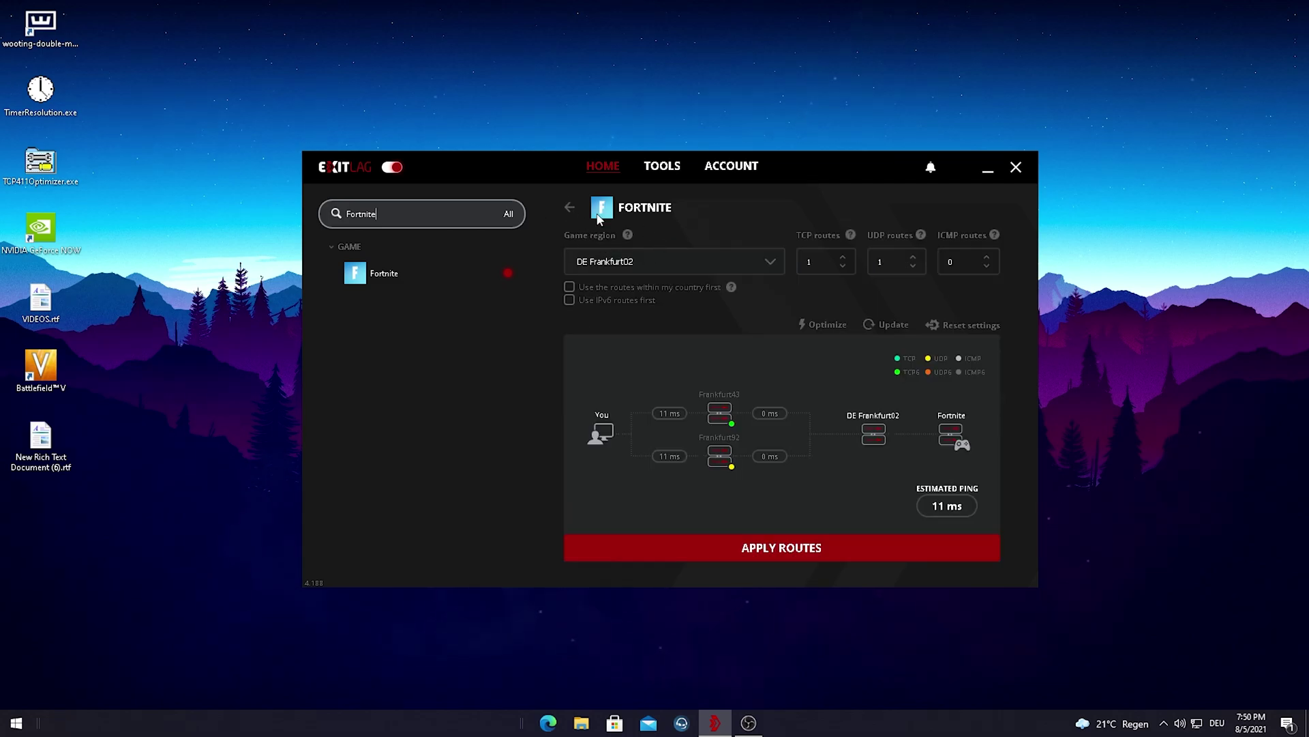
# - Clear the Fortnite game search text and scroll through the game list
pyautogui.press('BackSpace')
pyautogui.press('BackSpace')
pyautogui.press('BackSpace')
pyautogui.press('BackSpace')
pyautogui.press('BackSpace')
pyautogui.press('BackSpace')
pyautogui.press('BackSpace')
pyautogui.press('BackSpace')
pyautogui.scroll(-10, 361, 347)
pyautogui.scroll(-8, 385, 350)
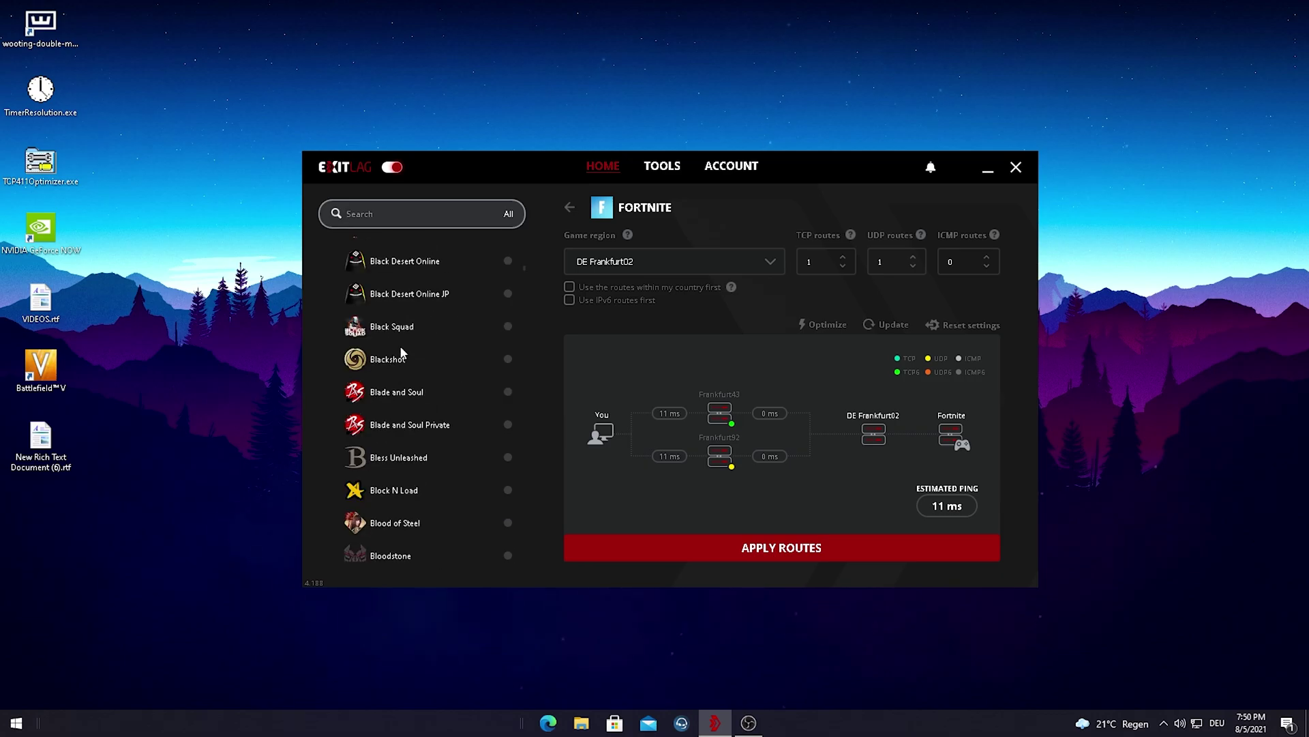
pyautogui.scroll(10, 403, 353)
pyautogui.scroll(8, 418, 348)
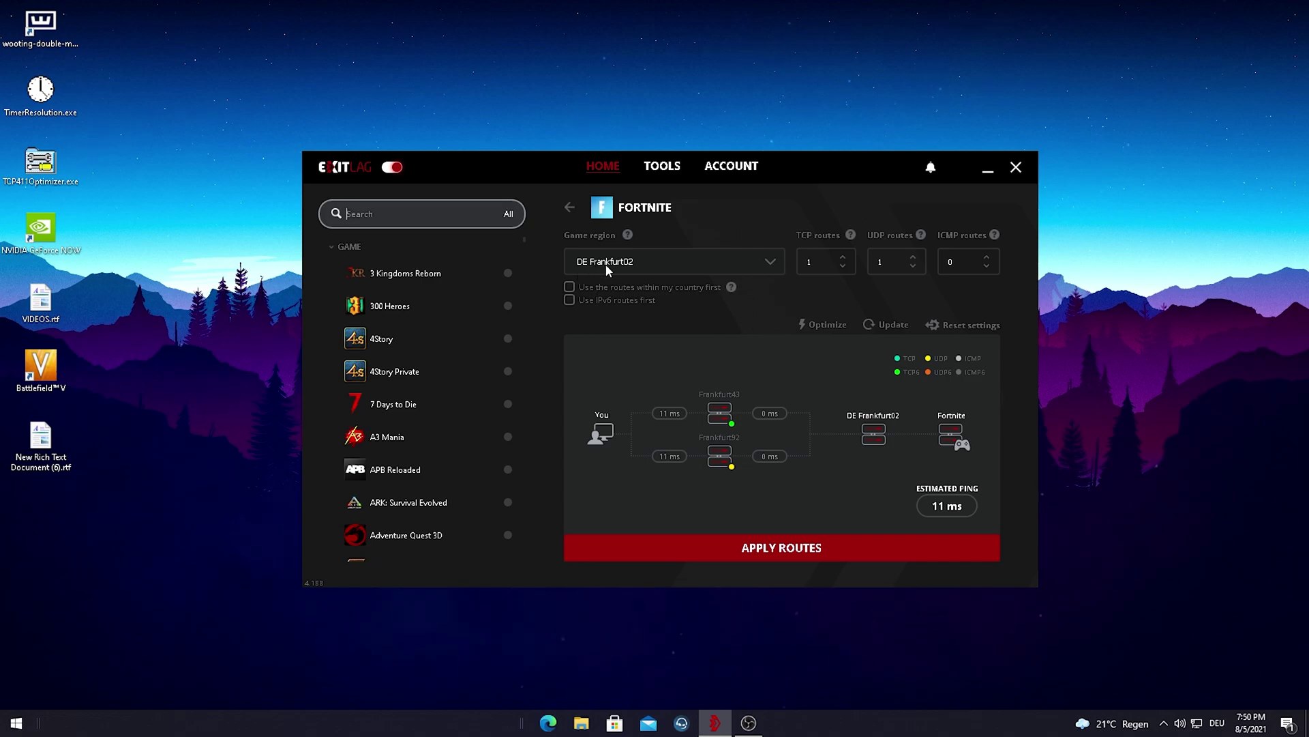
# - Browse the Fortnite Game region dropdown list, currently on DE Frankfurt02
pyautogui.click(628, 268)
pyautogui.scroll(-6, 648, 334)
pyautogui.scroll(5, 637, 334)
pyautogui.scroll(-3, 632, 335)
pyautogui.scroll(3, 633, 336)
pyautogui.scroll(-3, 628, 341)
pyautogui.scroll(-2, 629, 341)
pyautogui.scroll(8, 641, 368)
pyautogui.scroll(-3, 641, 349)
pyautogui.scroll(3, 652, 341)
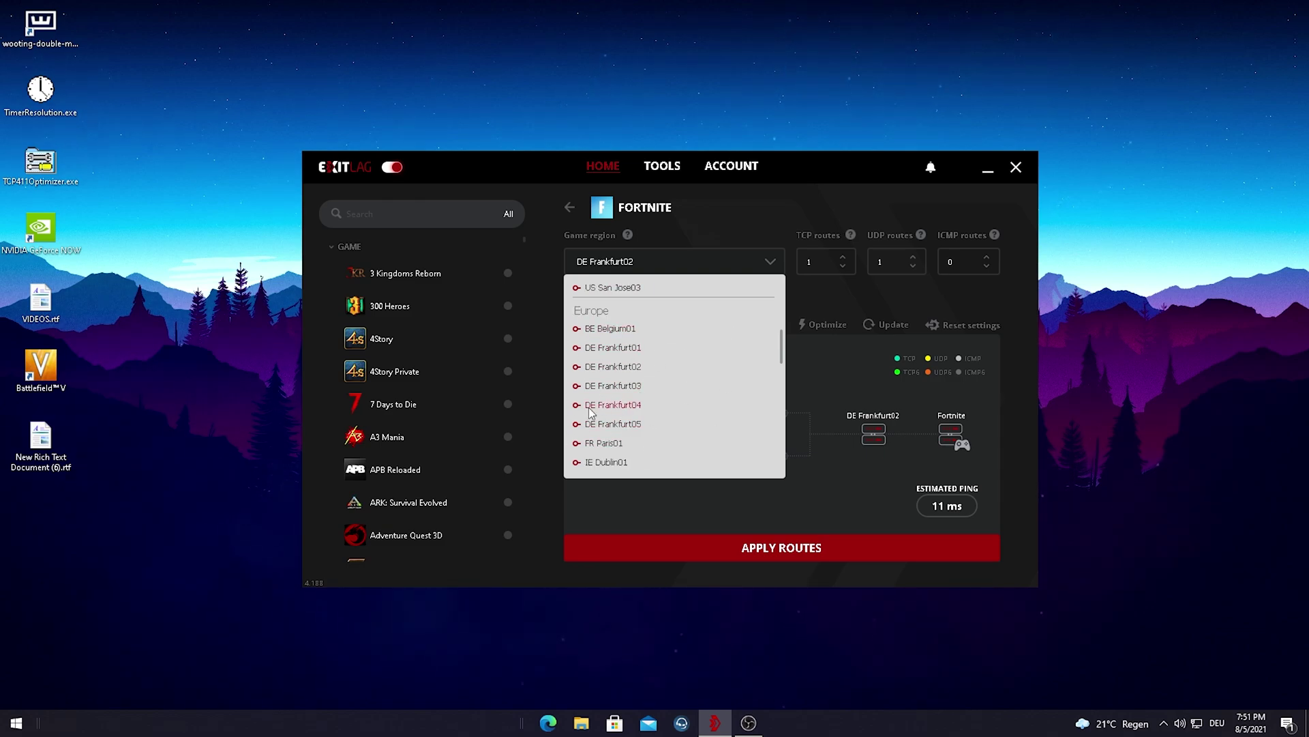
# - Select DE Frankfurt01 and refresh its ping, then switch to DE Frankfurt02
pyautogui.click(616, 348)
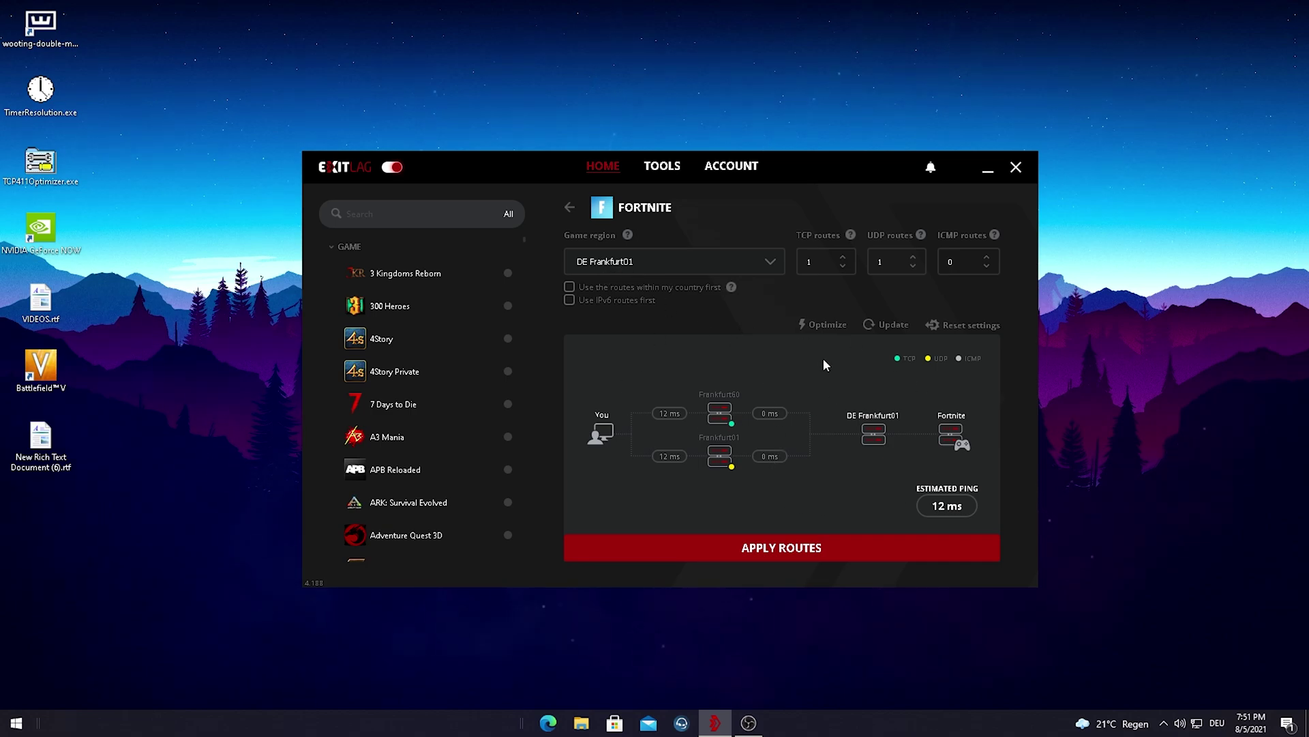
pyautogui.click(880, 326)
pyautogui.click(638, 270)
pyautogui.click(614, 363)
# - Switch to DE Frankfurt03 and refresh its estimated ping, now reading 12 ms
pyautogui.click(644, 265)
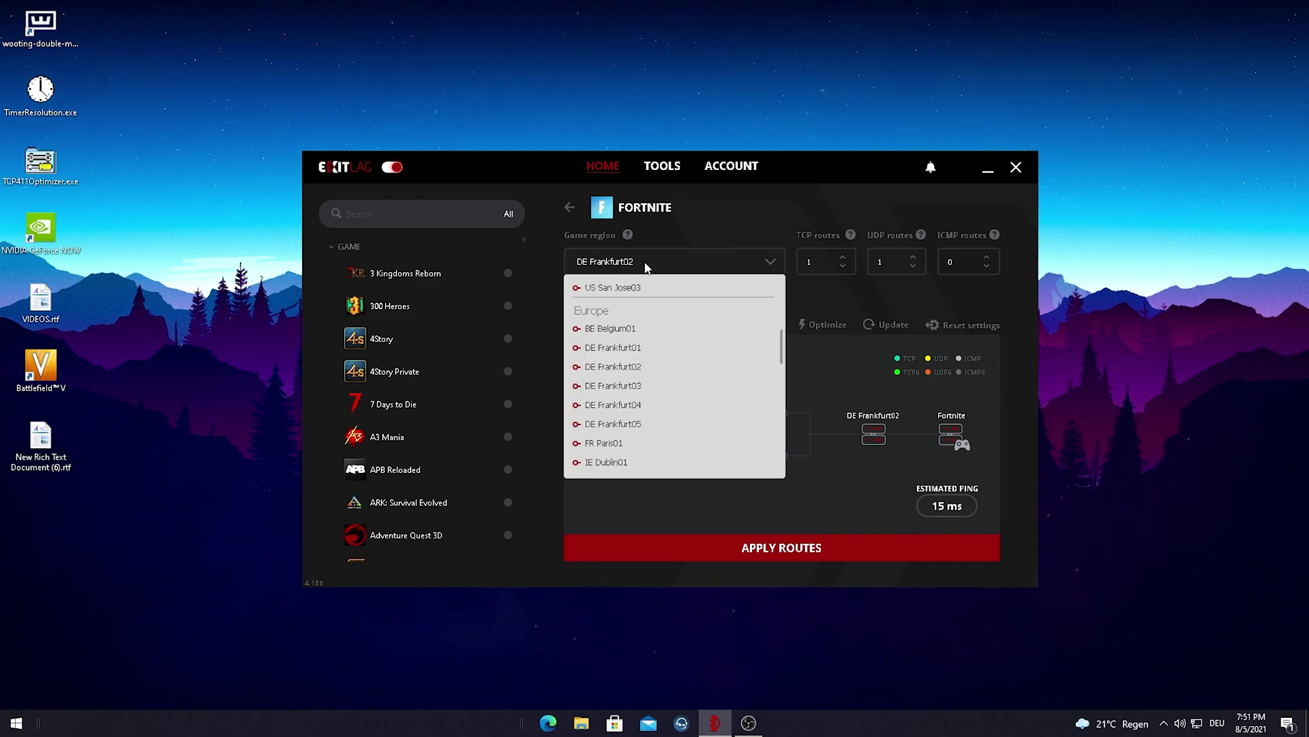
pyautogui.click(632, 386)
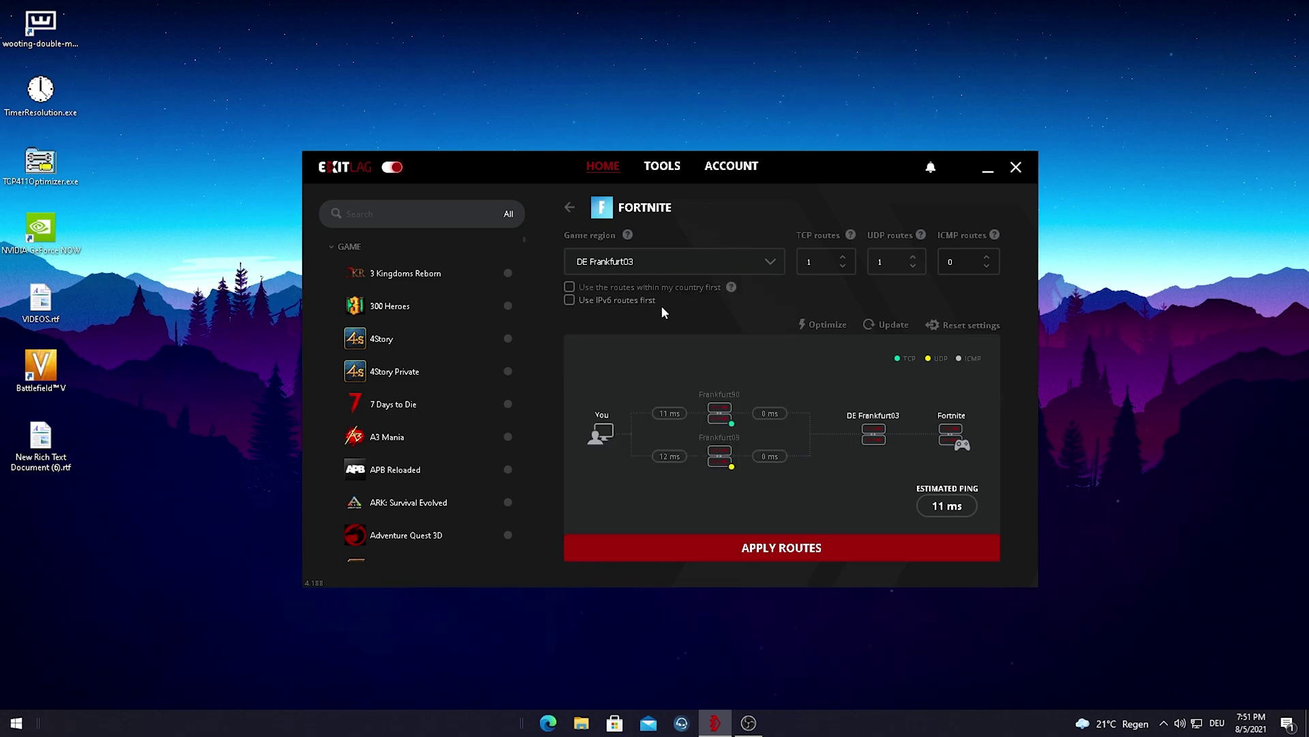
pyautogui.click(897, 326)
pyautogui.click(677, 265)
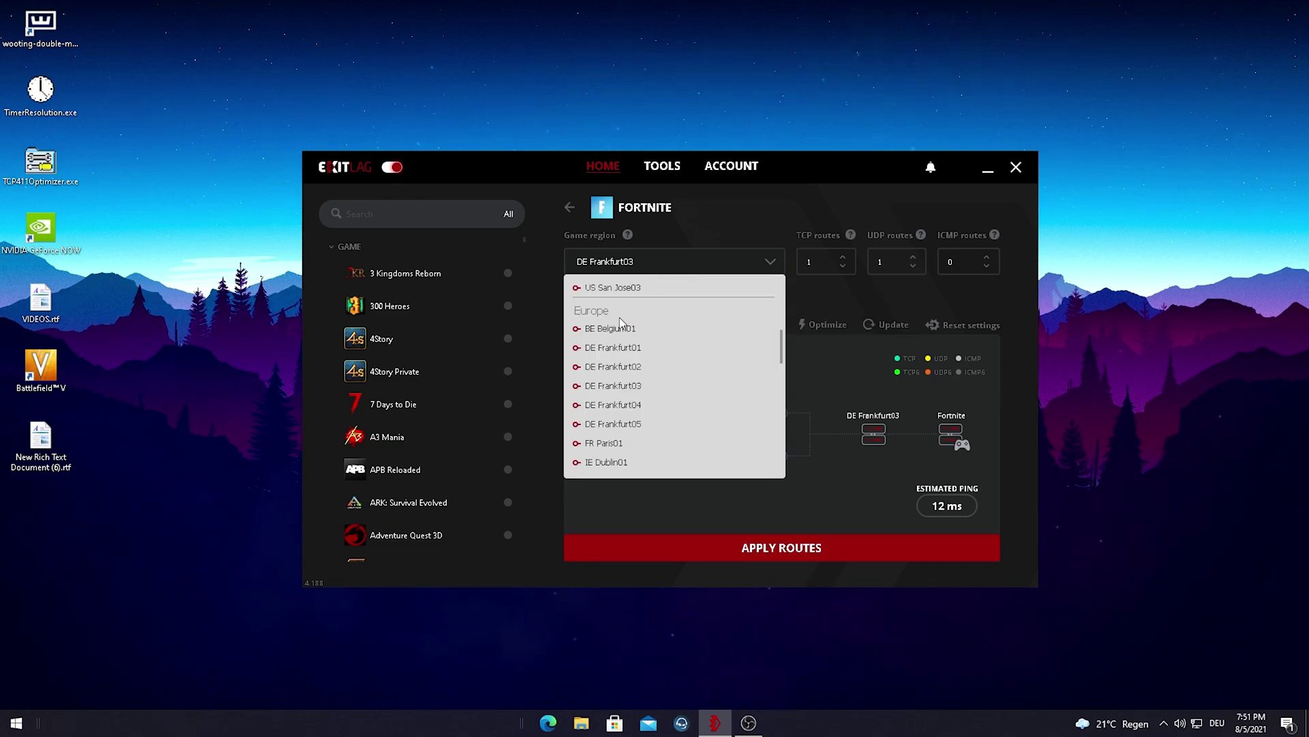
# - Try DE Frankfurt04, then BE Belgium01 (about 20 ms), then return to DE Frankfurt01
pyautogui.click(613, 404)
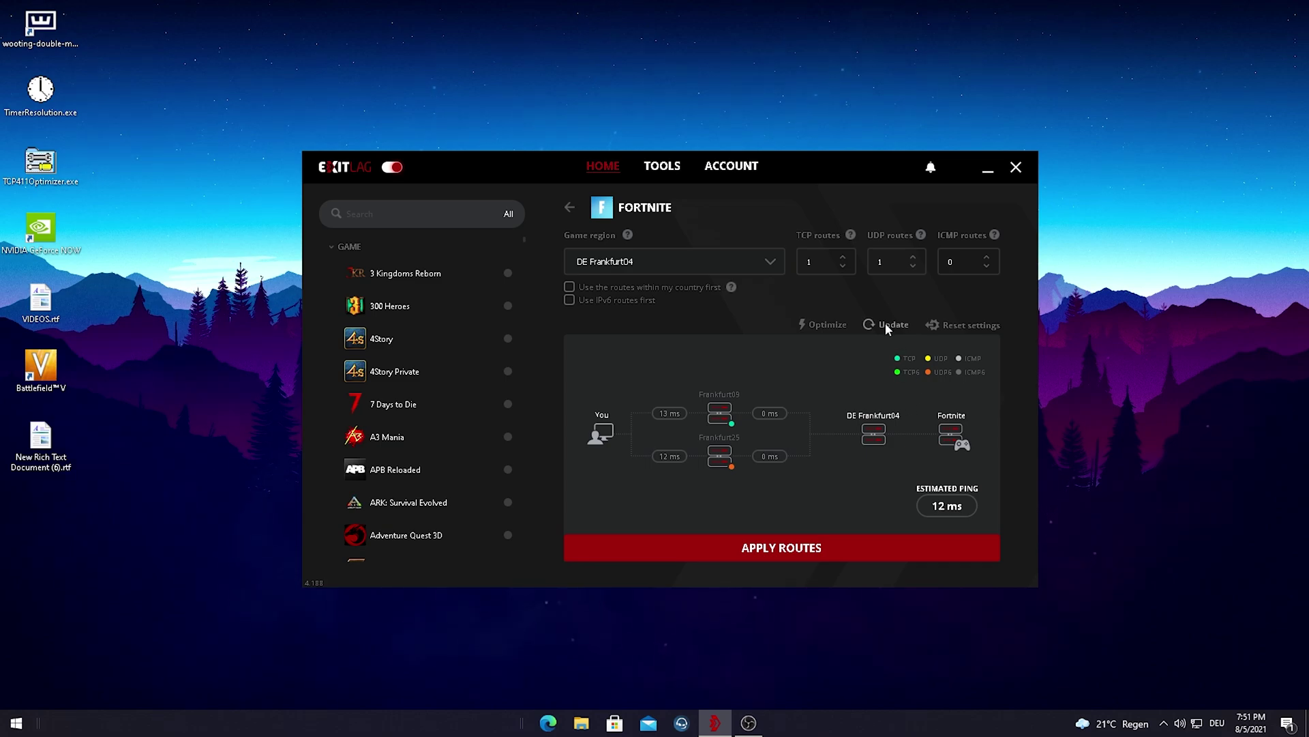
pyautogui.click(675, 262)
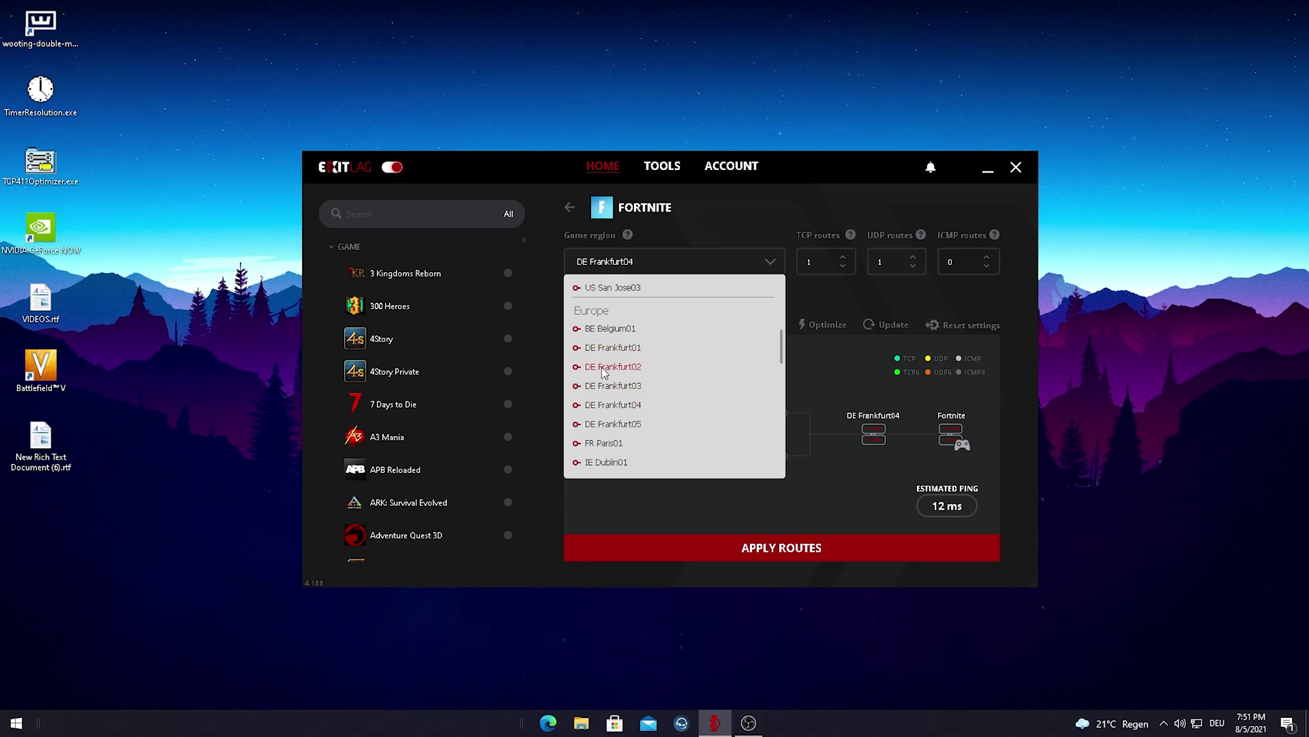
pyautogui.scroll(1, 610, 372)
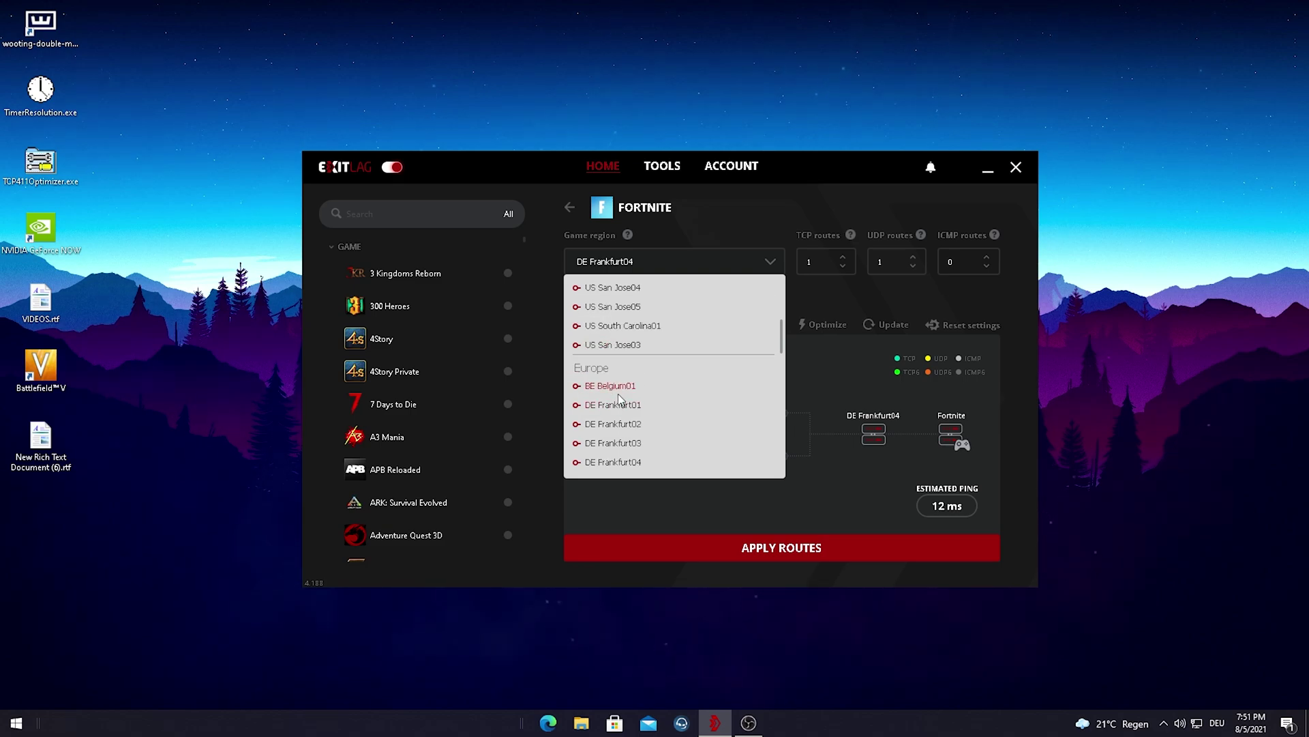
pyautogui.click(617, 388)
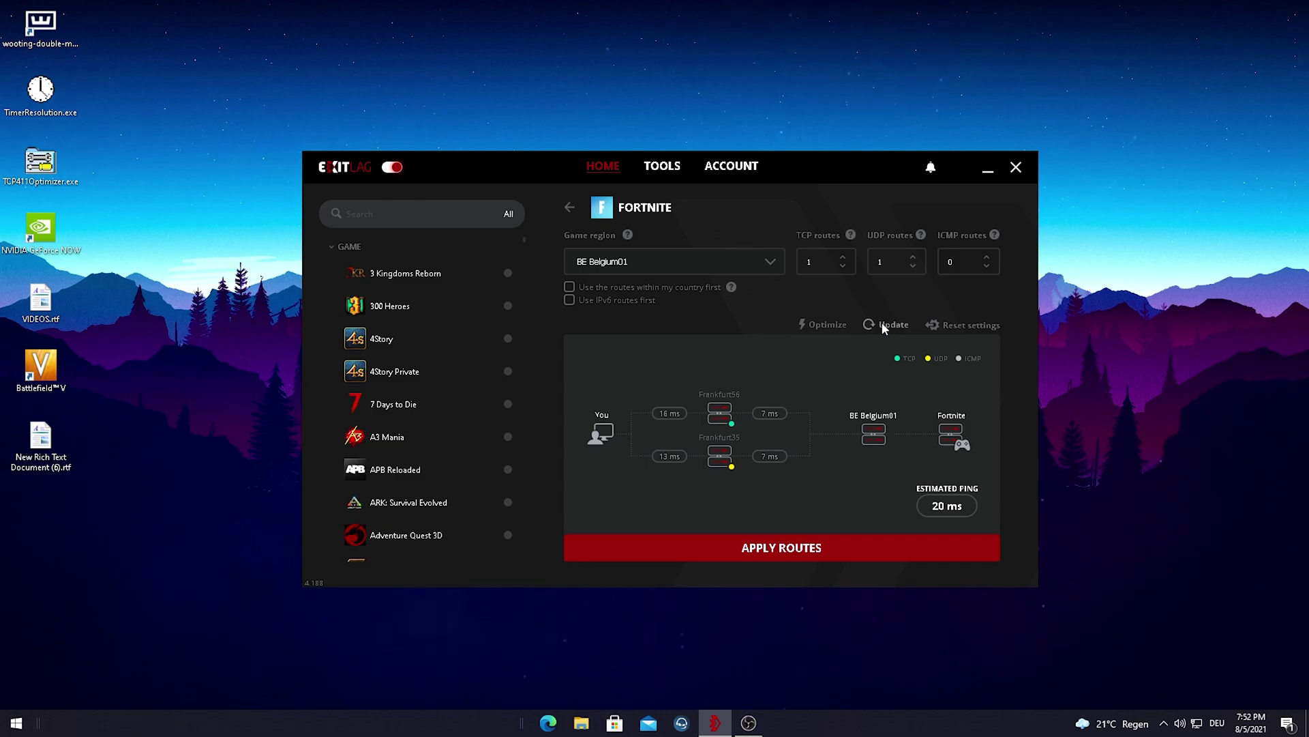
pyautogui.click(714, 271)
pyautogui.scroll(-1, 640, 368)
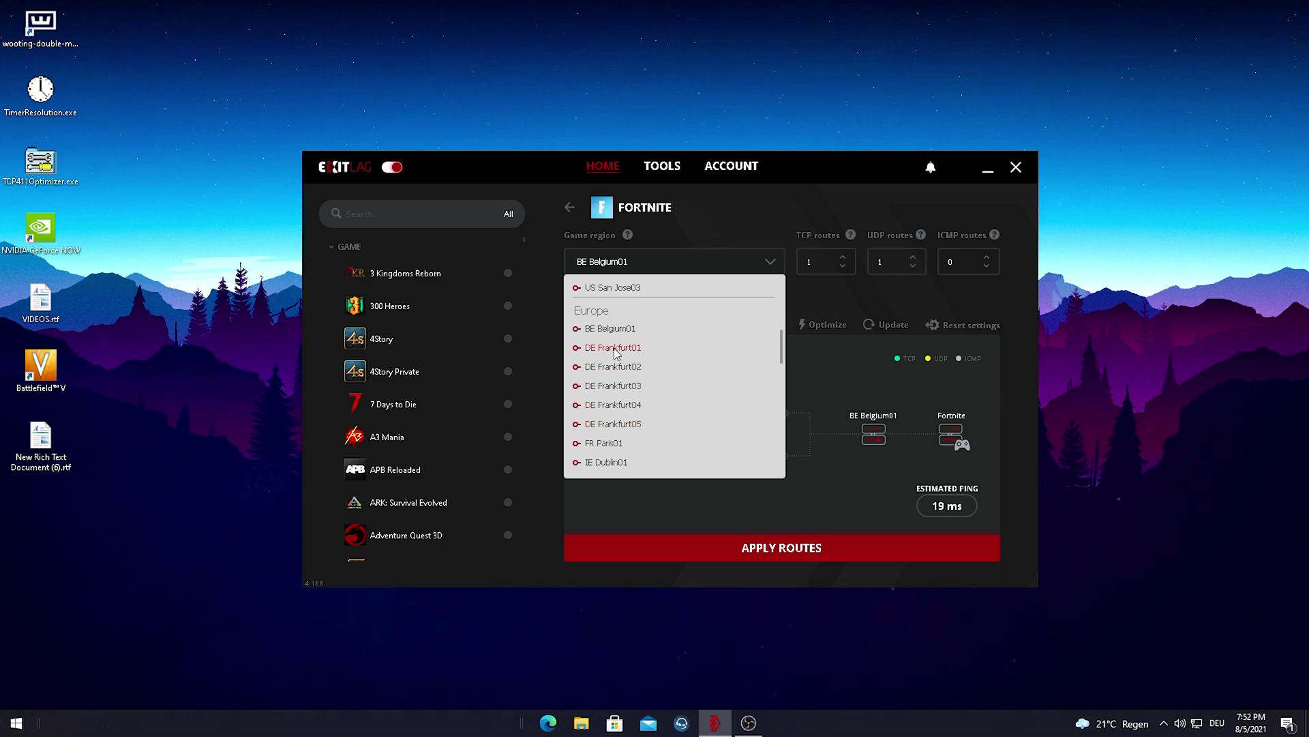
pyautogui.click(614, 347)
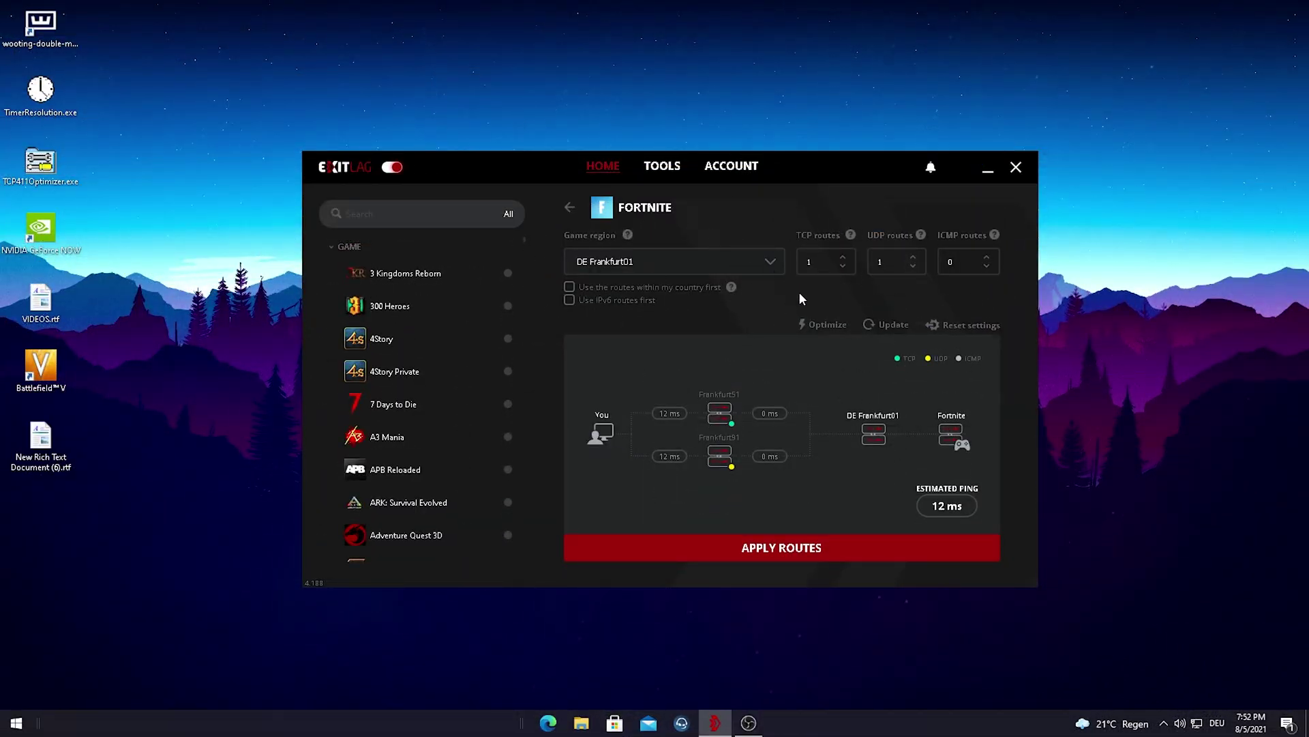
# - Optimize the Fortnite routes, then enable 'Use the routes within my country first'
pyautogui.click(821, 326)
pyautogui.click(570, 287)
# - Browse the region list, keeping DE Frankfurt01; estimated ping drops to 11 ms
pyautogui.click(667, 263)
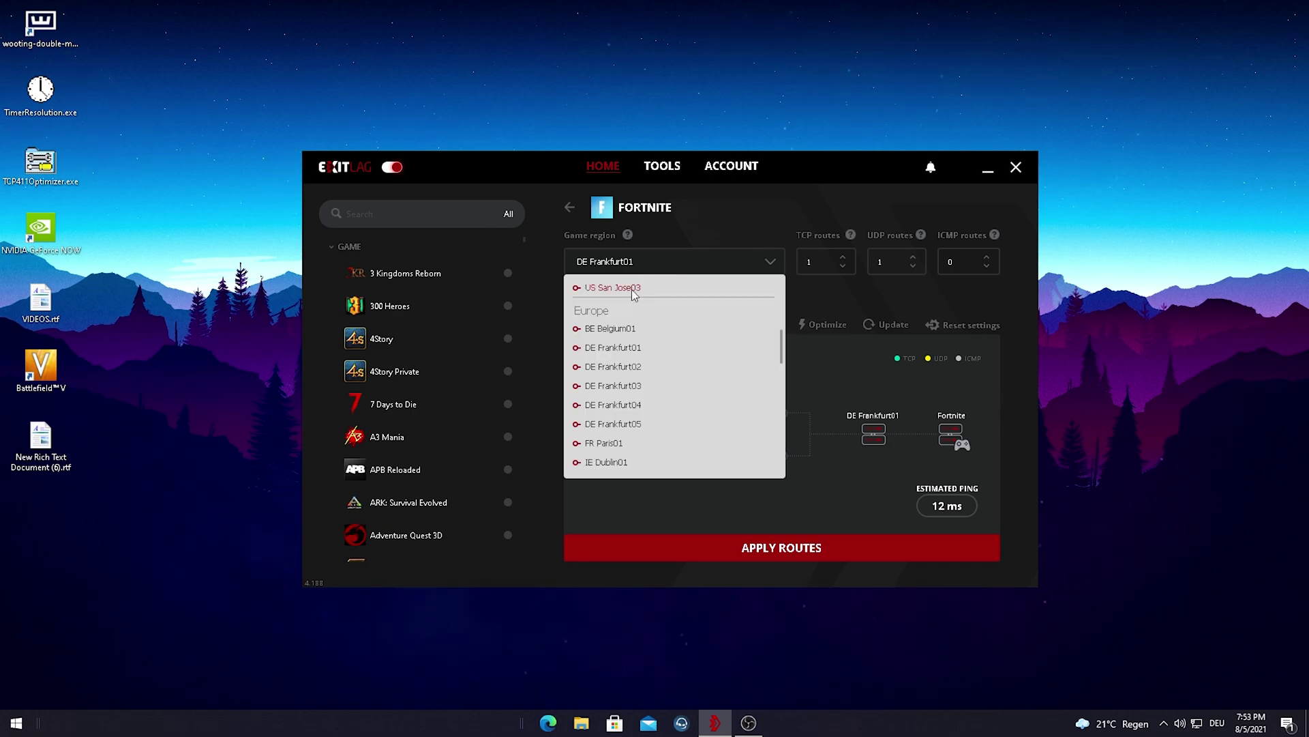
pyautogui.scroll(-1, 617, 396)
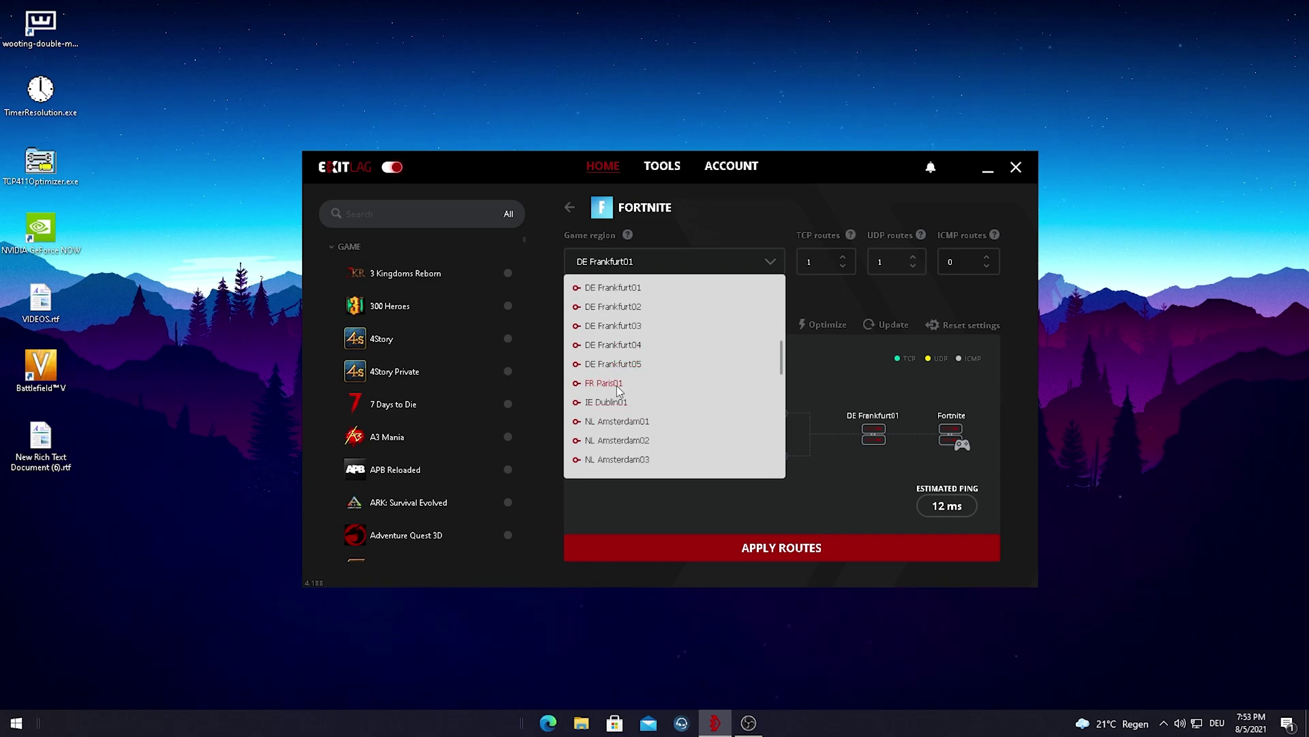
pyautogui.scroll(-1, 614, 388)
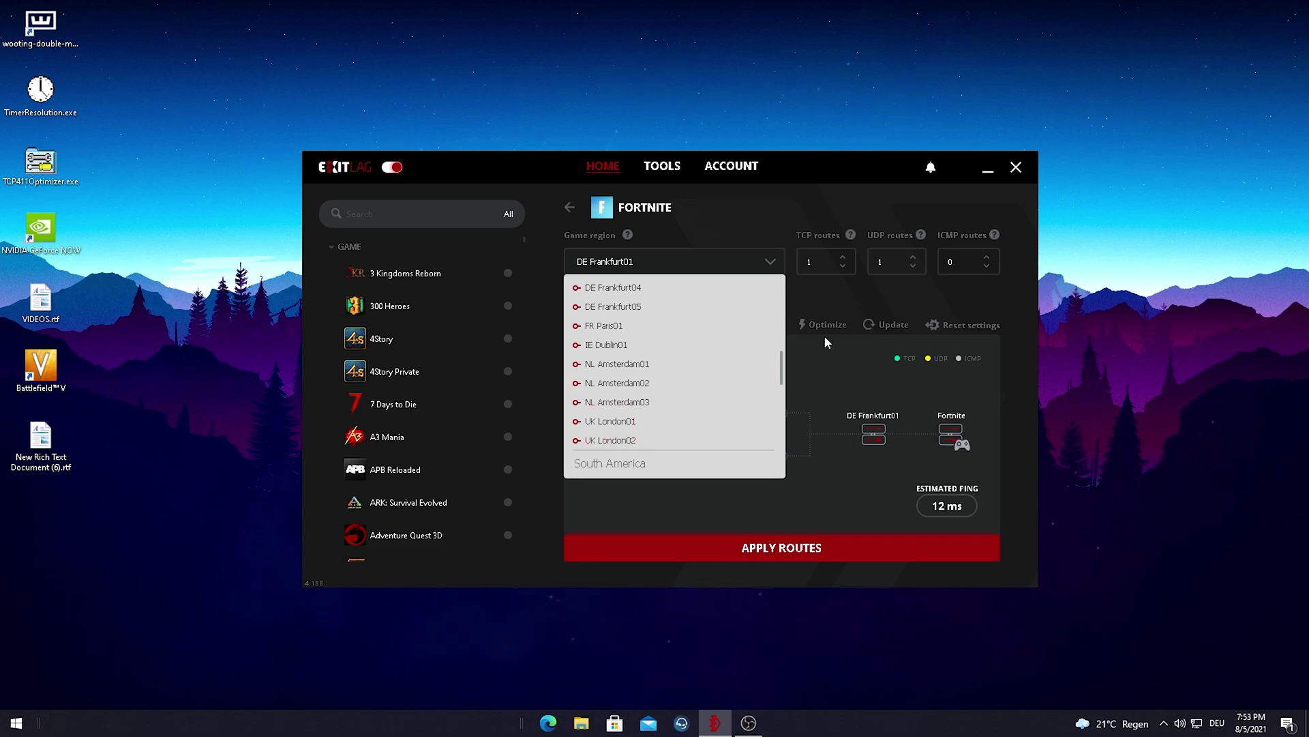
pyautogui.click(831, 308)
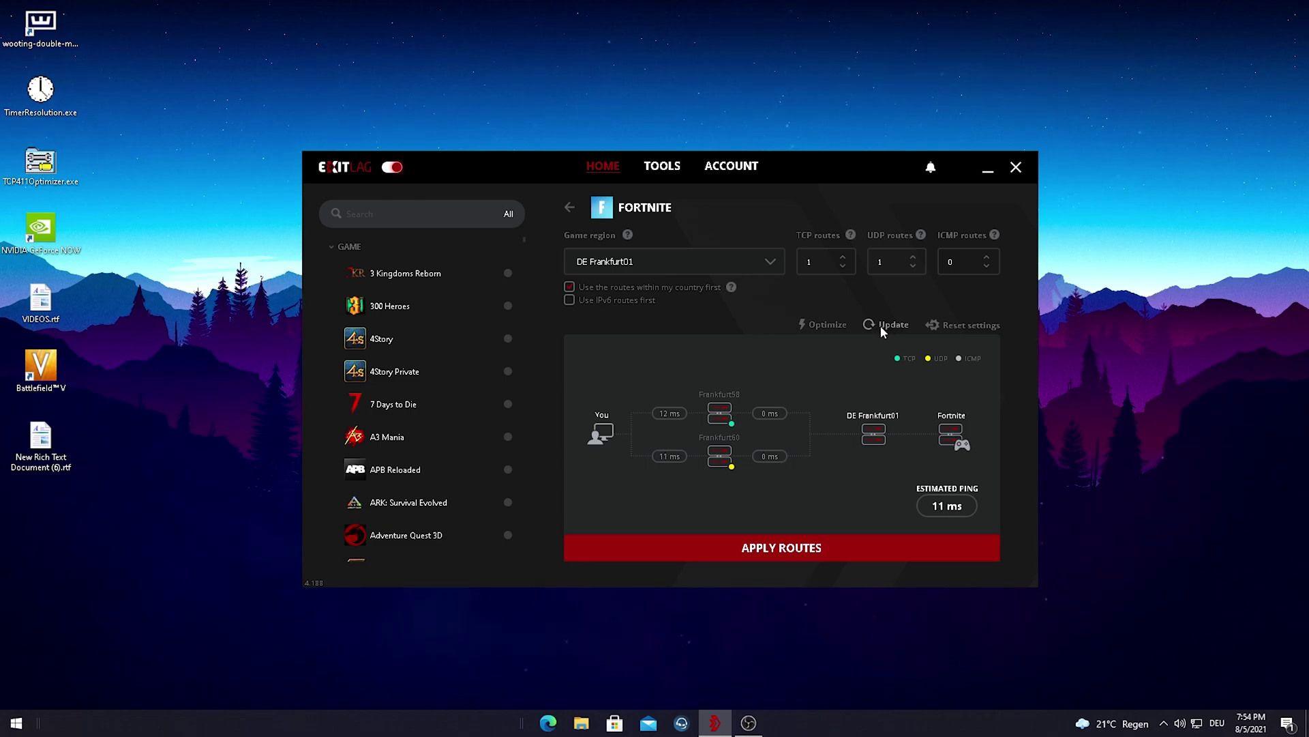
pyautogui.click(649, 264)
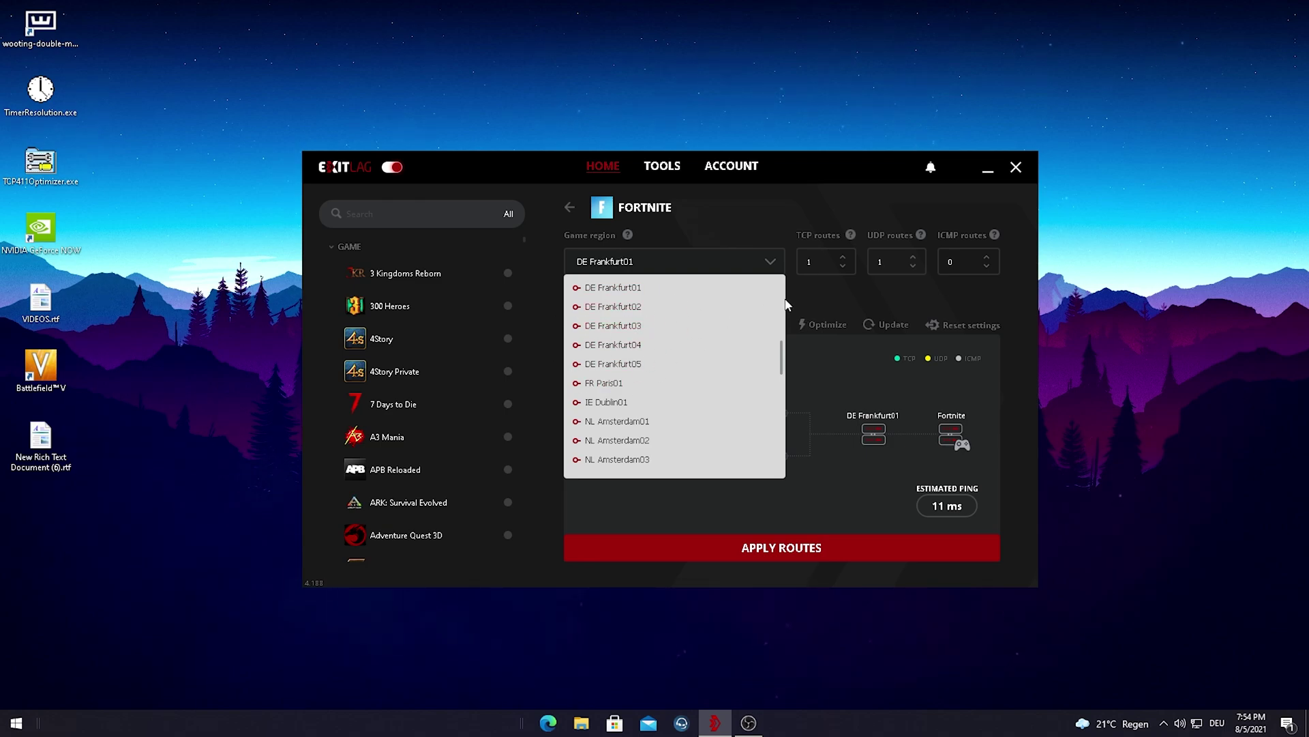
pyautogui.click(832, 288)
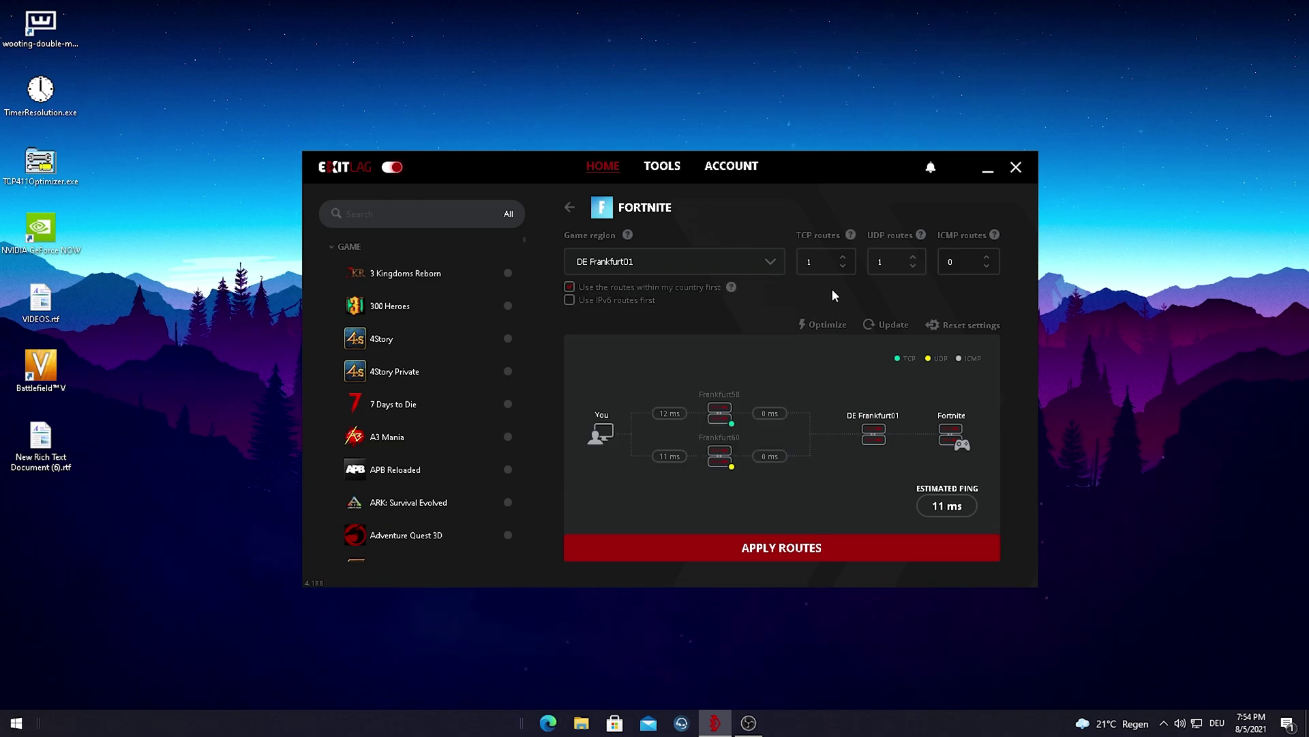